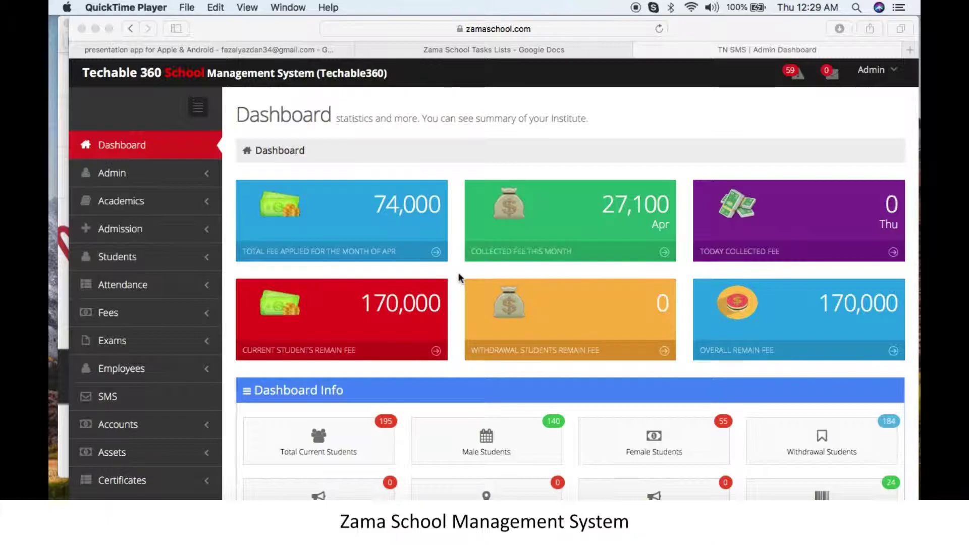
Open the over-dues notification's details and review the list of students exceeding the dues limit
click(459, 277)
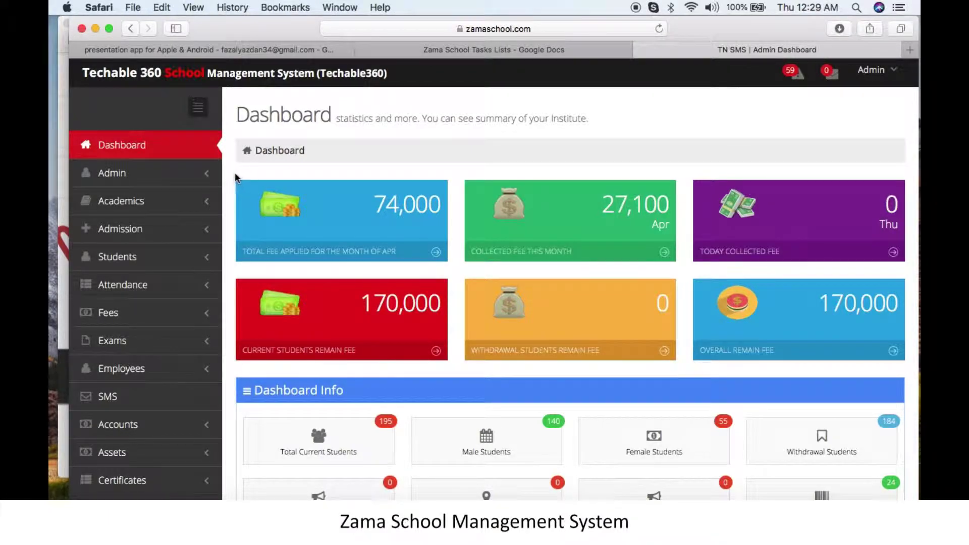
click(799, 74)
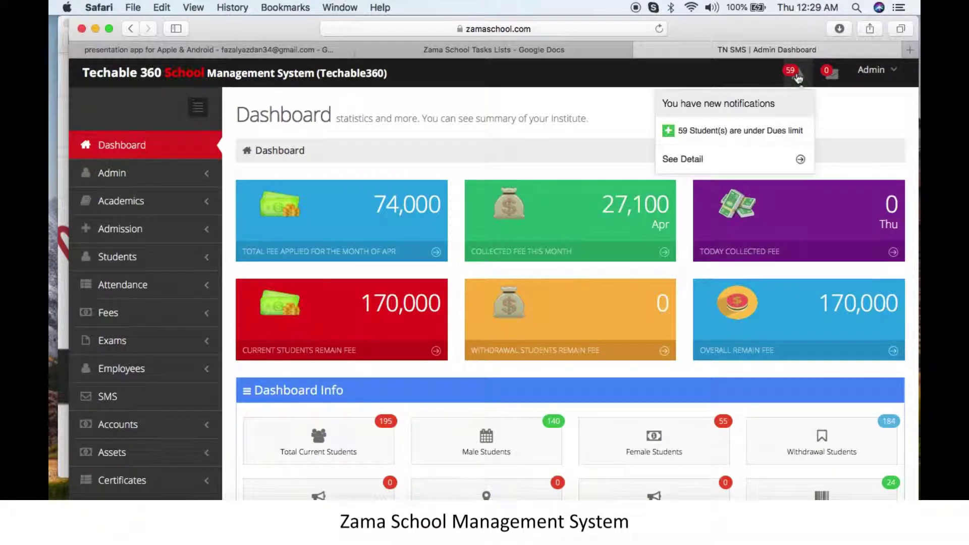
click(756, 159)
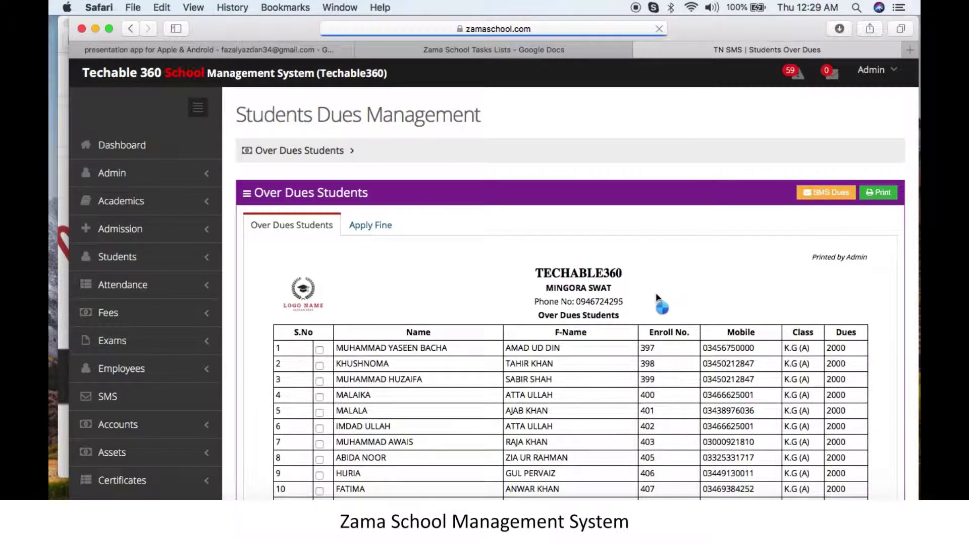
scroll(709, 362, down, 10)
scroll(709, 362, up, 10)
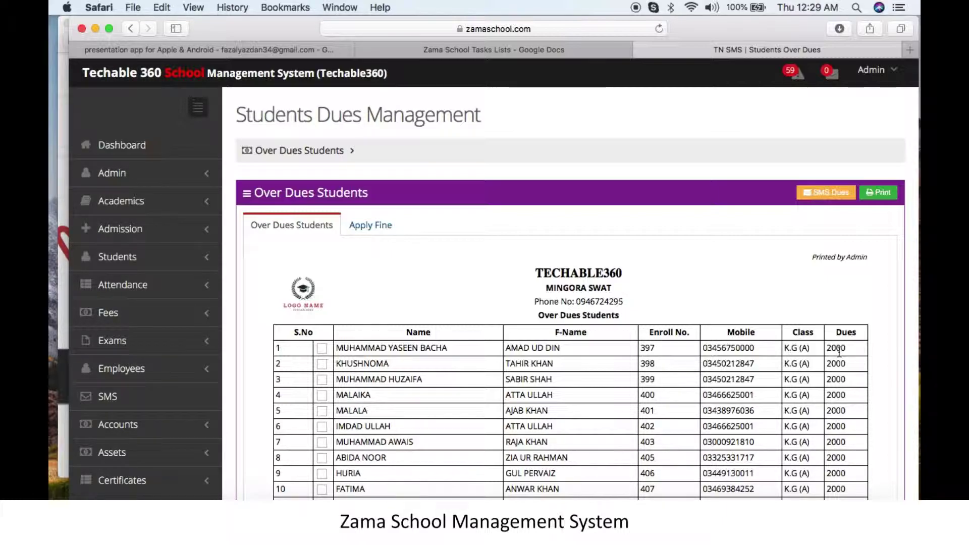
Update the existing rule in the academic settings with a Dues Limit of 2000 and save it
click(175, 210)
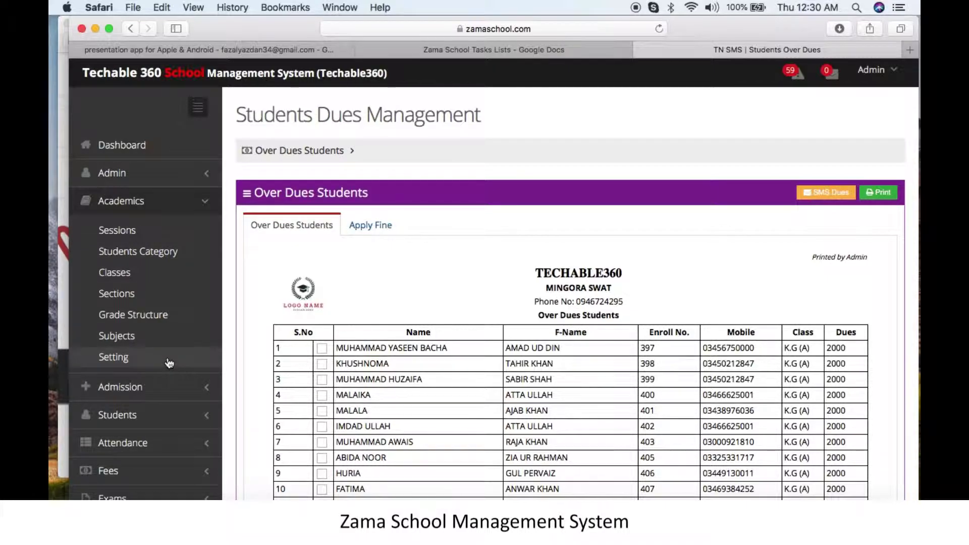
click(168, 359)
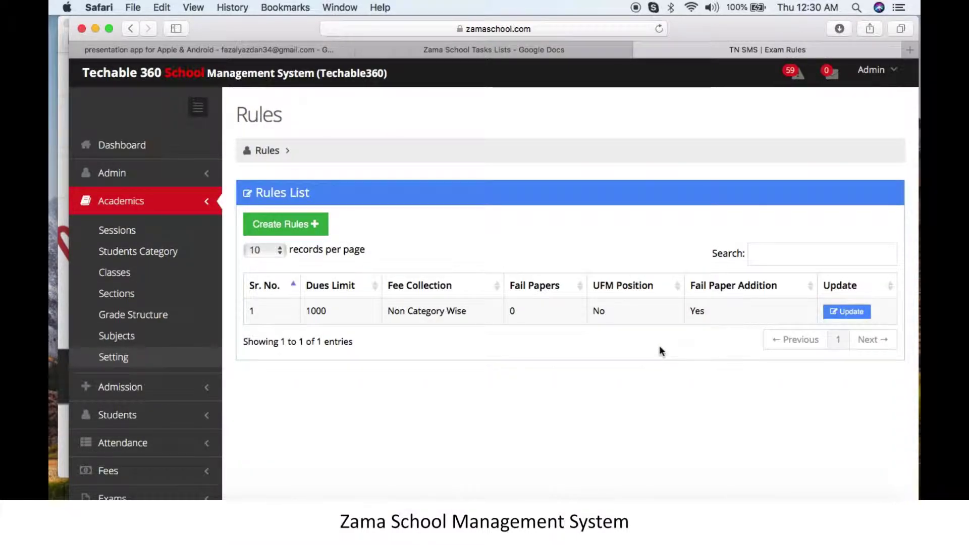
click(847, 310)
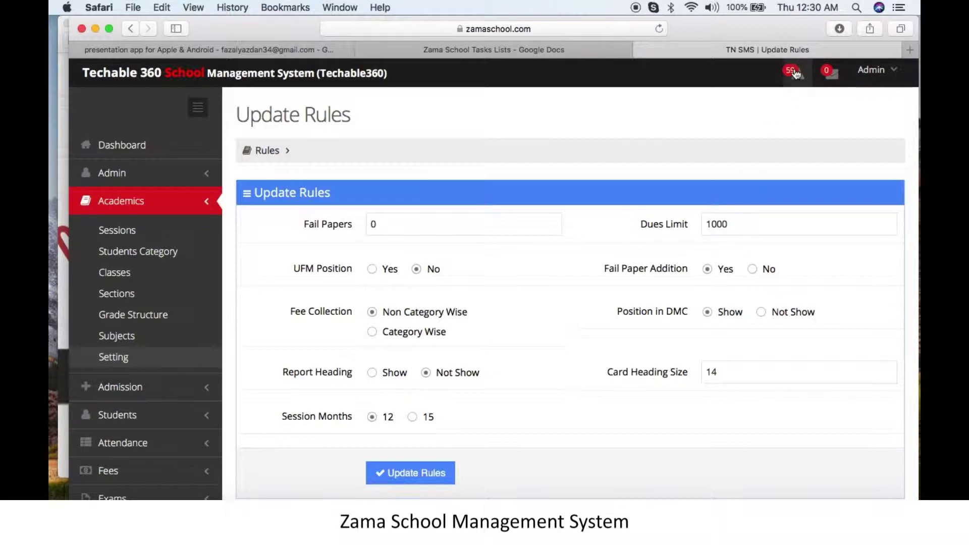
click(711, 225)
key(BackSpace)
text(2)
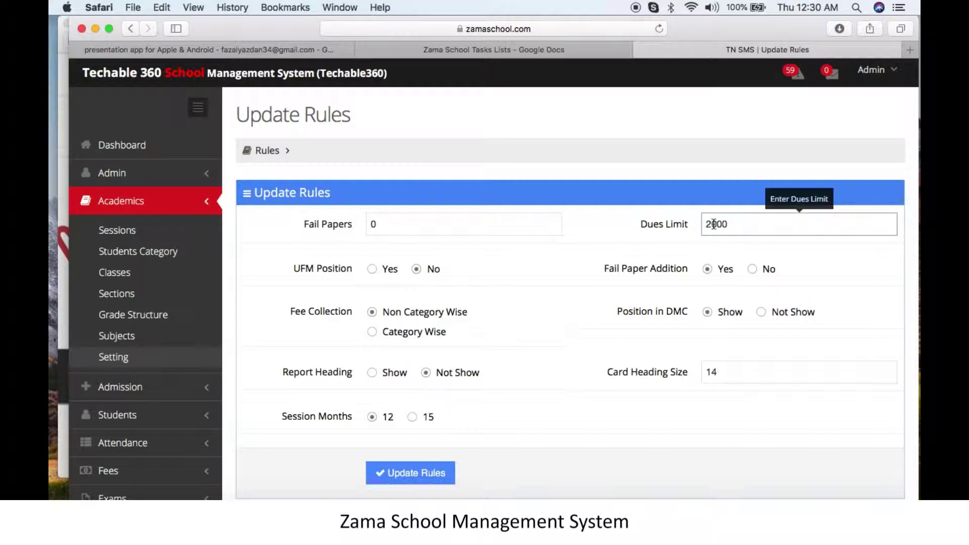
scroll(562, 323, down, 2)
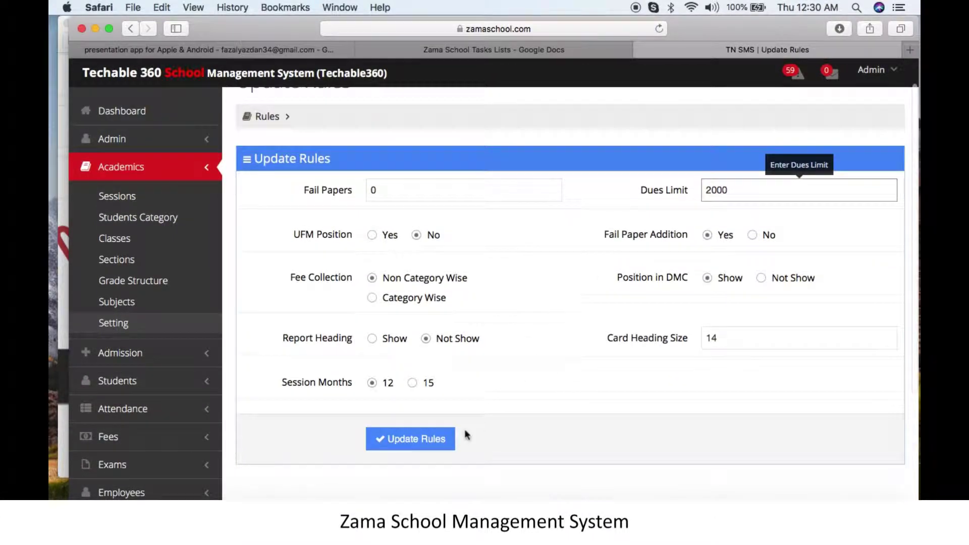
click(440, 448)
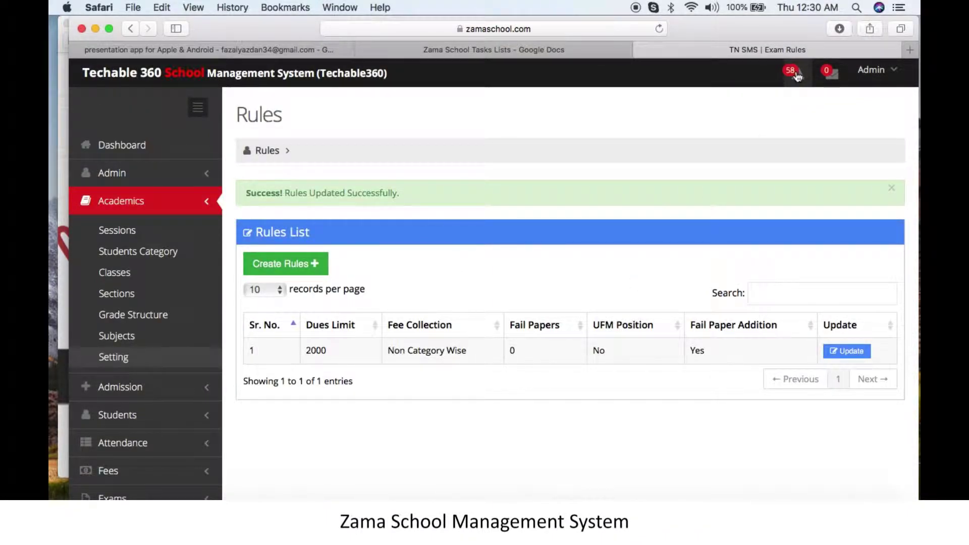
Reopen the rule for updating, change its Dues Limit to 3000 and save it
click(856, 360)
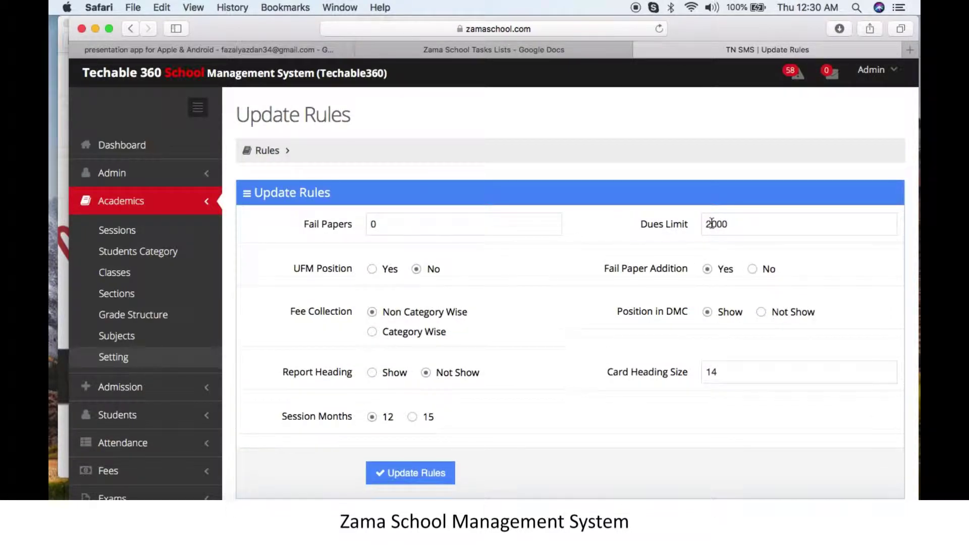
click(712, 223)
key(BackSpace)
text(3)
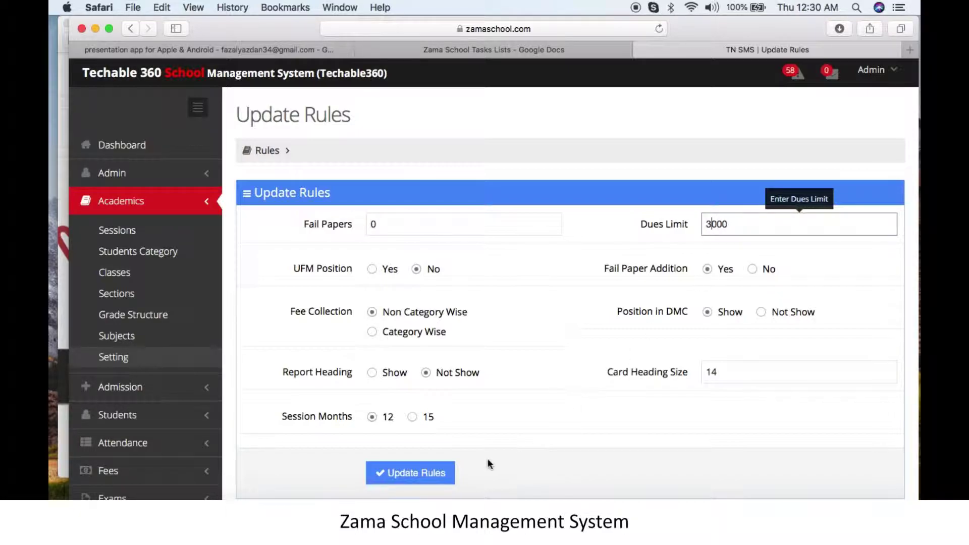
click(448, 473)
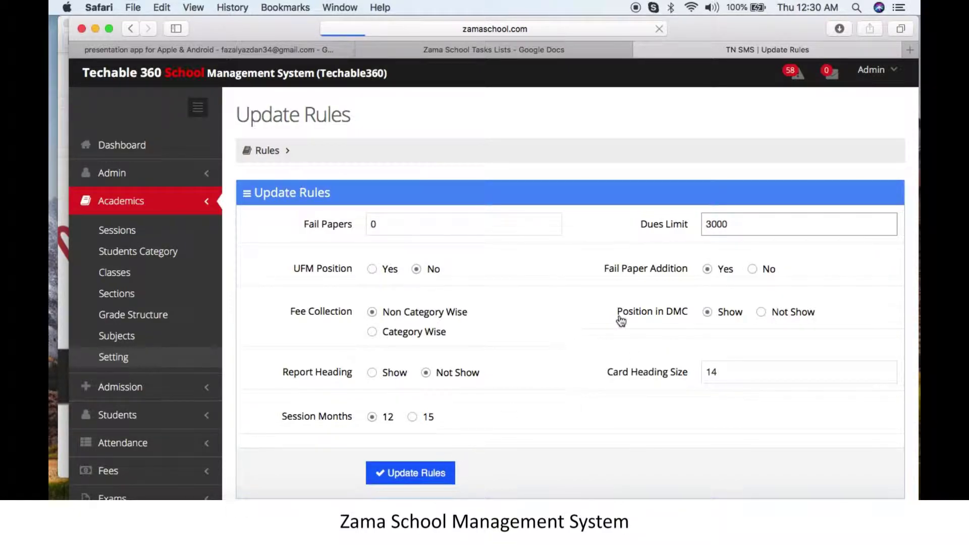
Open the over-dues students list from the notification details again and review the listed students and their dues
click(796, 73)
click(730, 165)
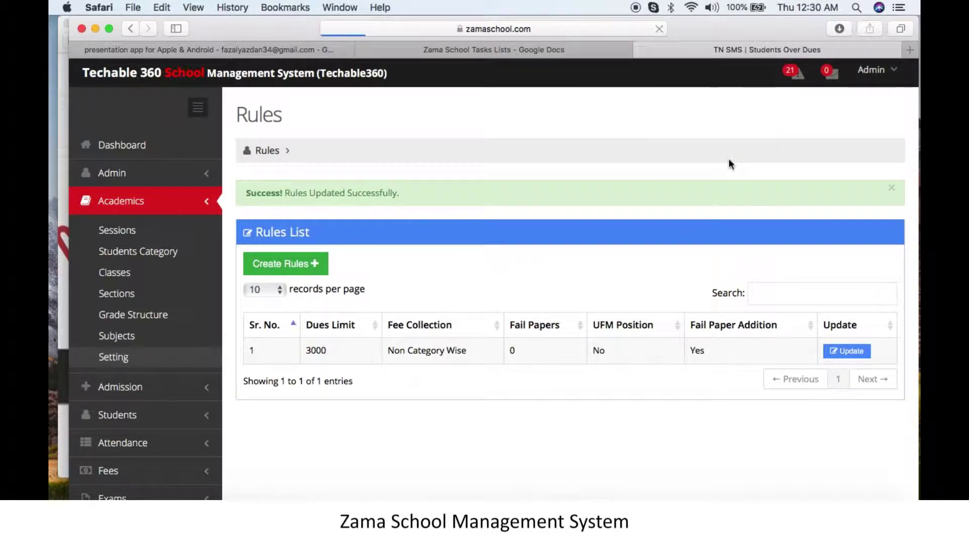
scroll(727, 323, down, 3)
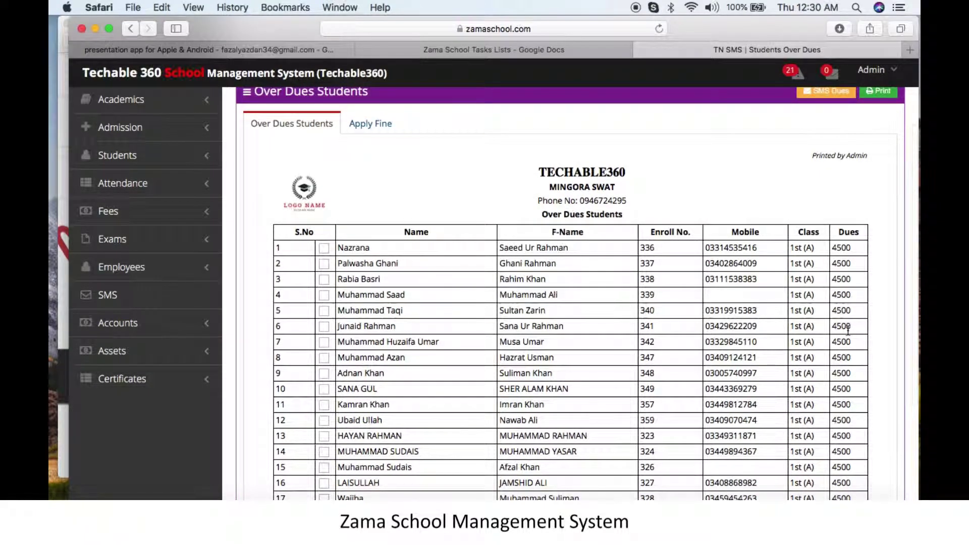
scroll(847, 328, down, 5)
scroll(848, 330, up, 8)
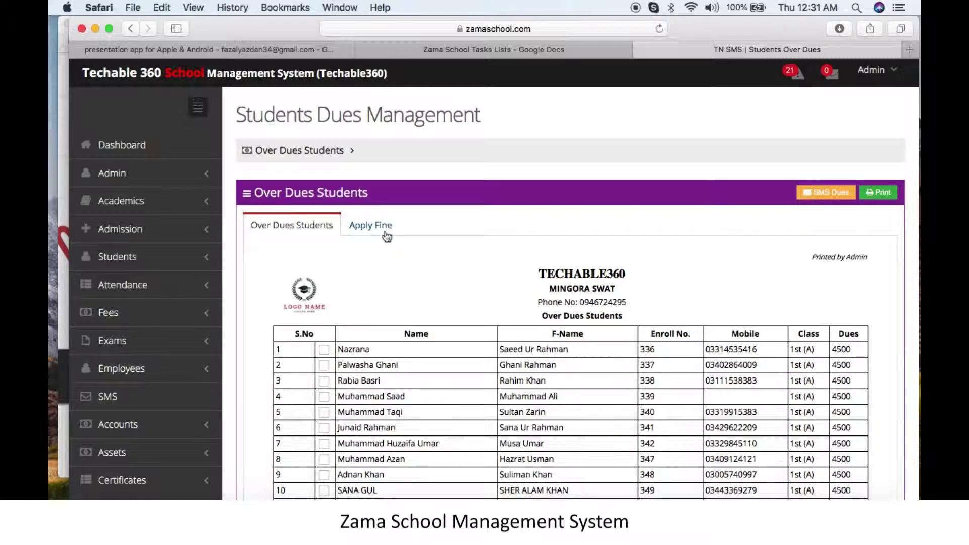
Start a fine for the over-dues students with fee category Monthly fee and a fee of 200
click(384, 228)
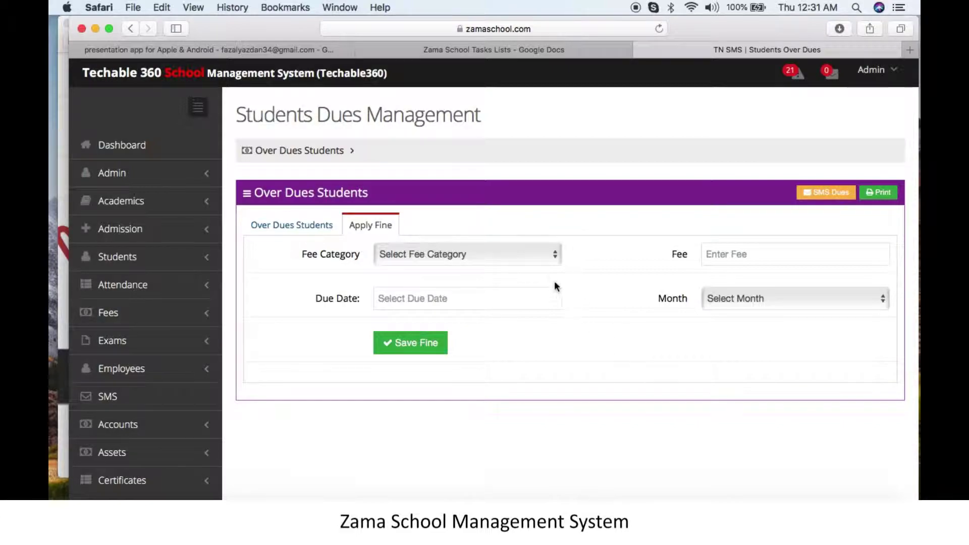
click(539, 260)
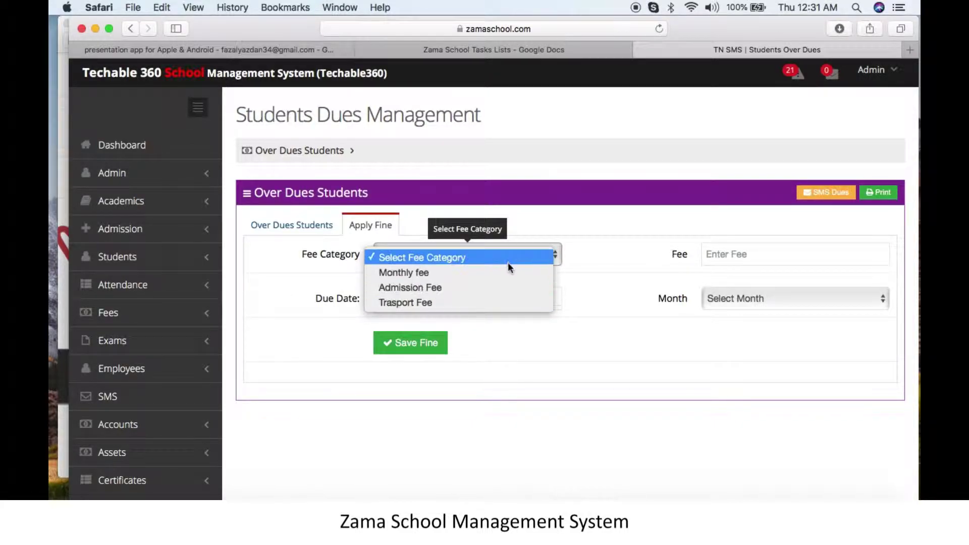
click(495, 273)
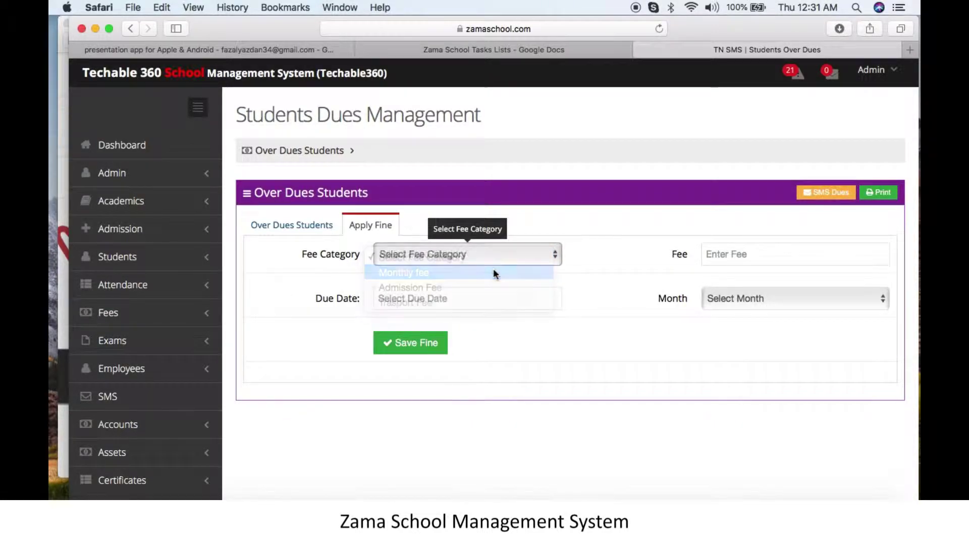
click(733, 254)
text(200)
Set the fine's due date to 12-04-2019 and its month to May
click(448, 295)
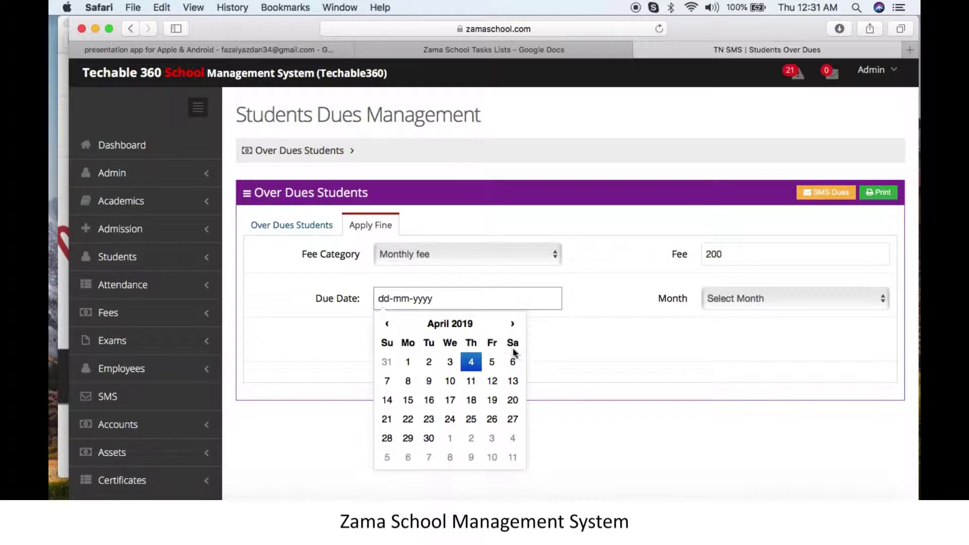
click(492, 381)
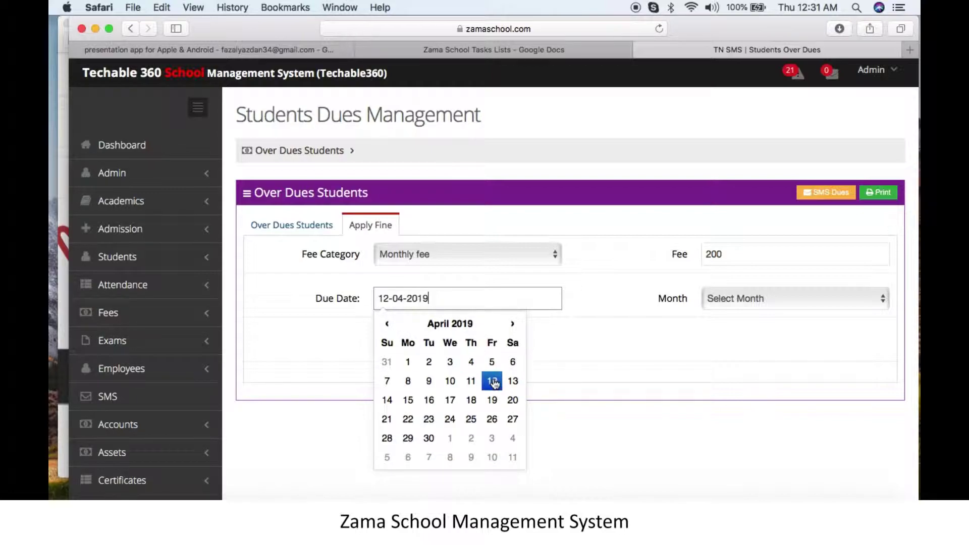
click(747, 441)
click(744, 299)
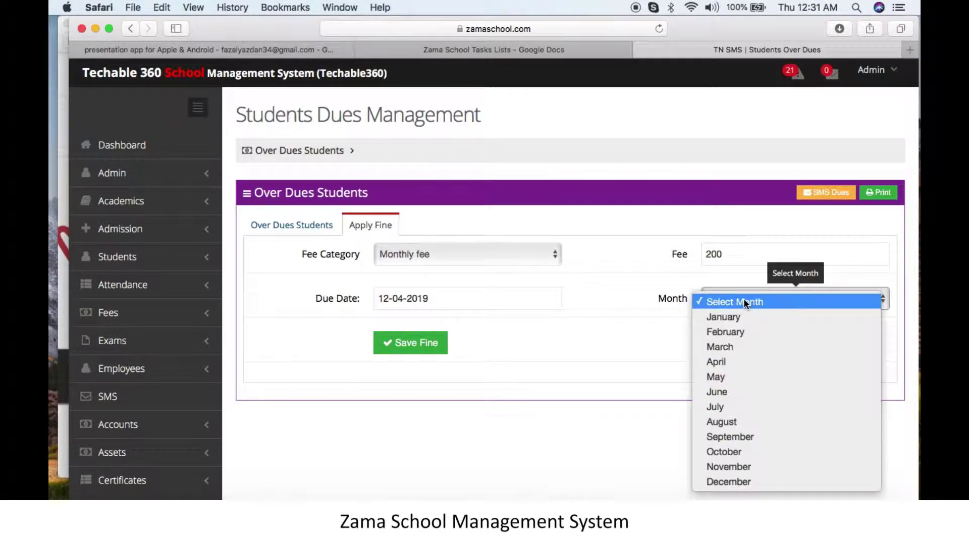
click(730, 375)
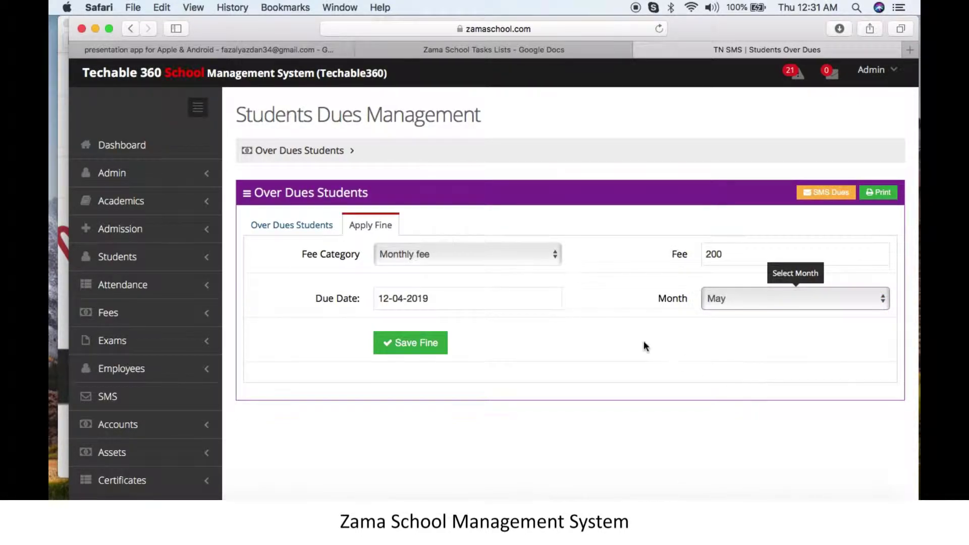
Change the fine's due date to 04-05-2019
click(499, 295)
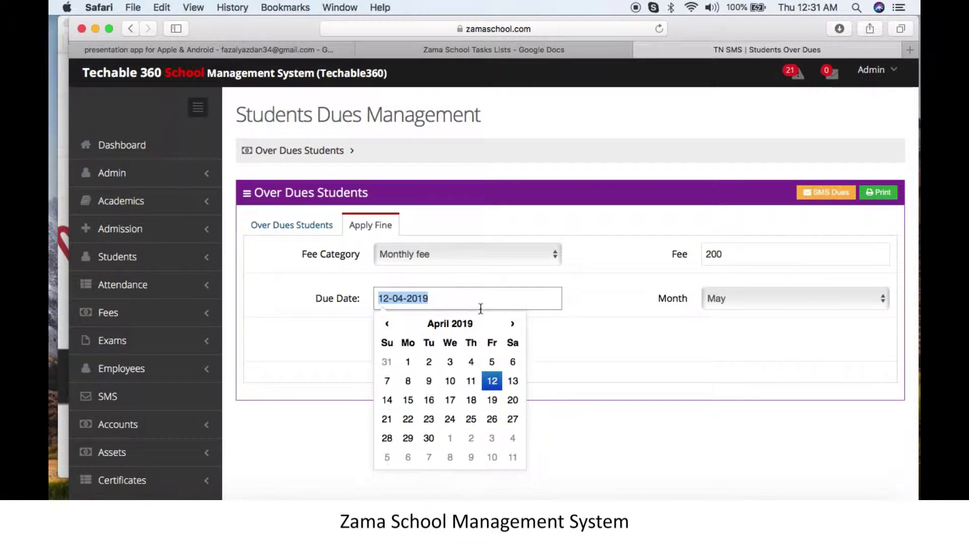
click(512, 324)
click(513, 363)
click(578, 408)
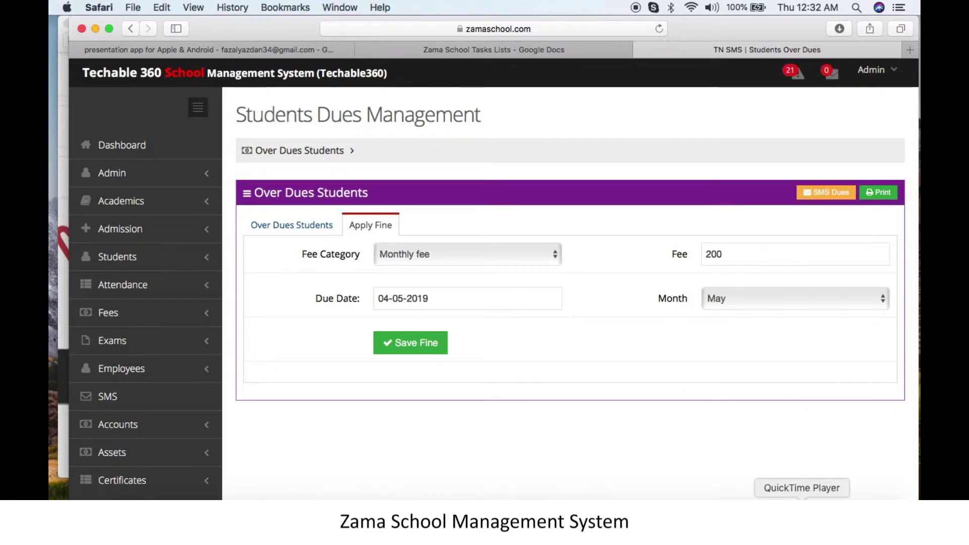
right_click(805, 505)
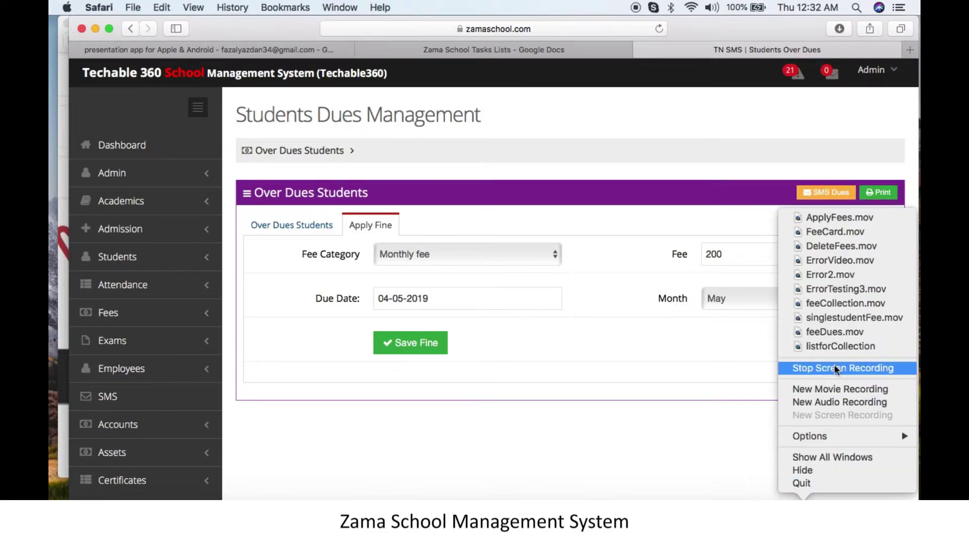